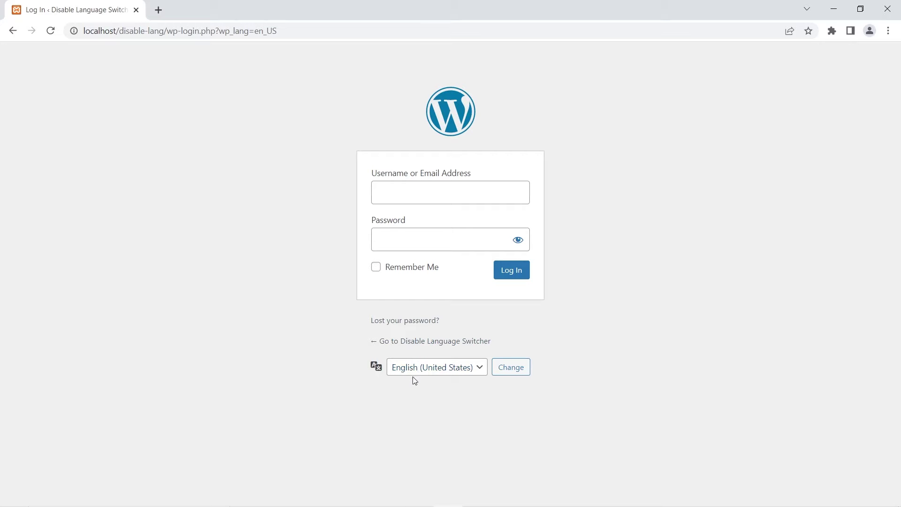
View the language choices on the login screen, and log in to the site with the saved username and password.
click(414, 373)
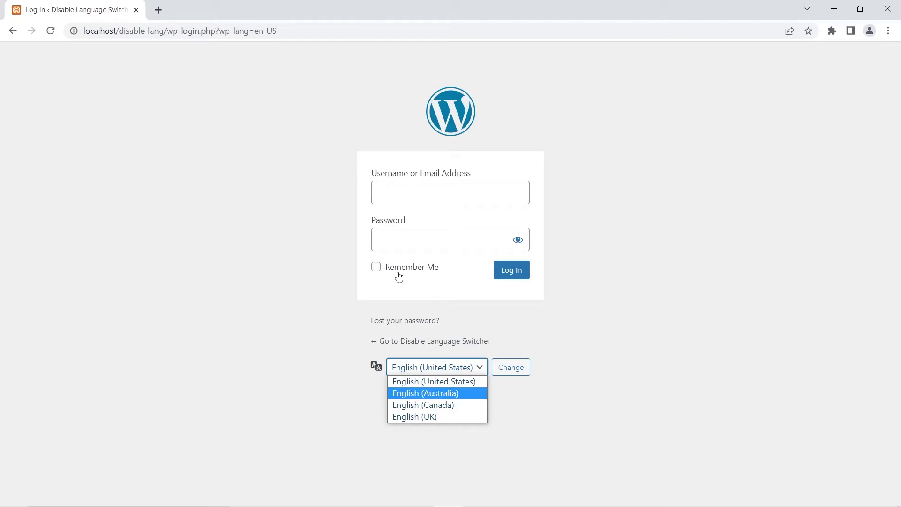
click(350, 366)
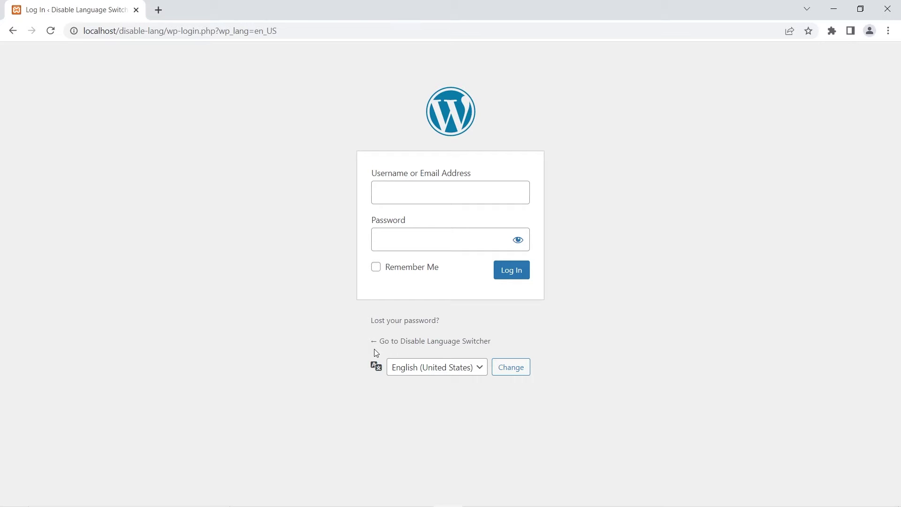
click(423, 189)
key(Down)
key(Return)
key(Return)
Search the plugins available to add for "disable login switcher".
mouse_move(15, 255)
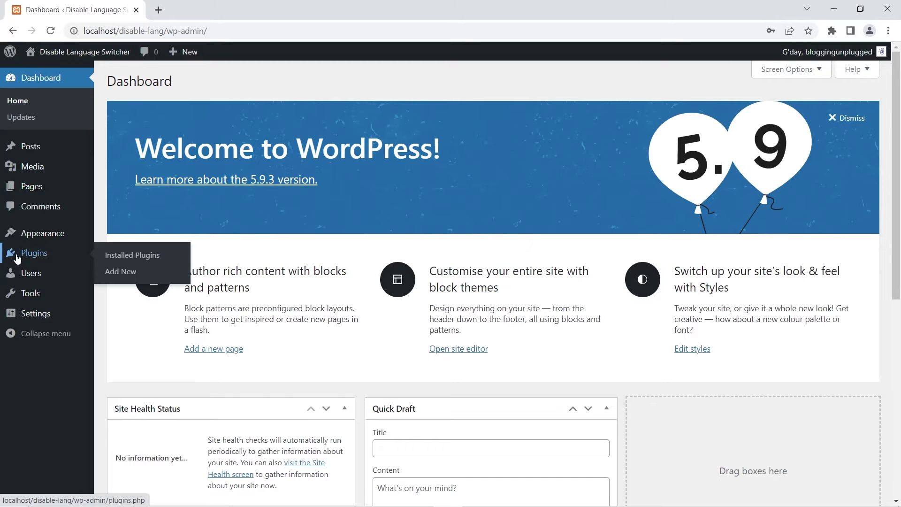
click(139, 273)
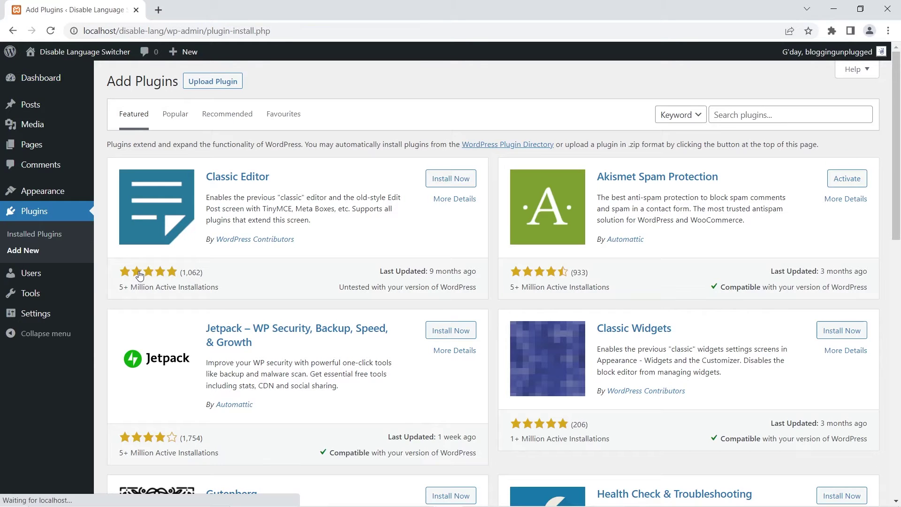
click(743, 112)
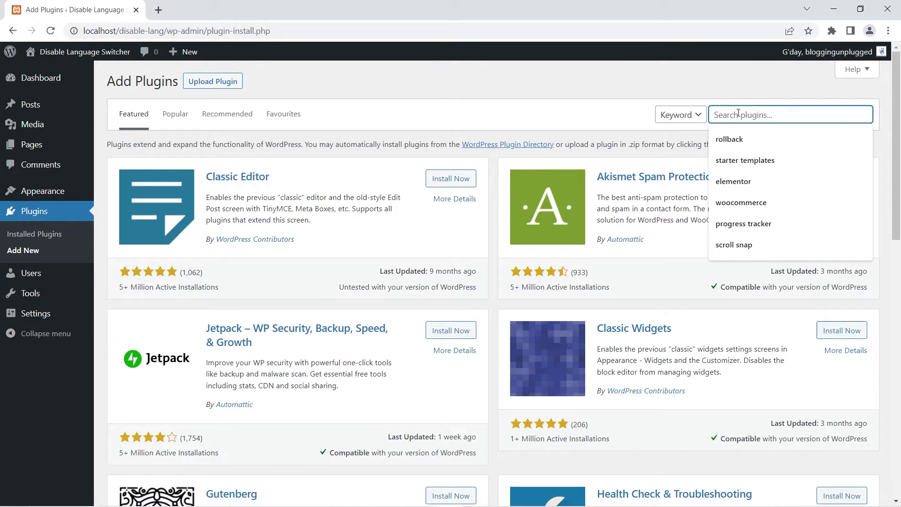
text(disable login switcher)
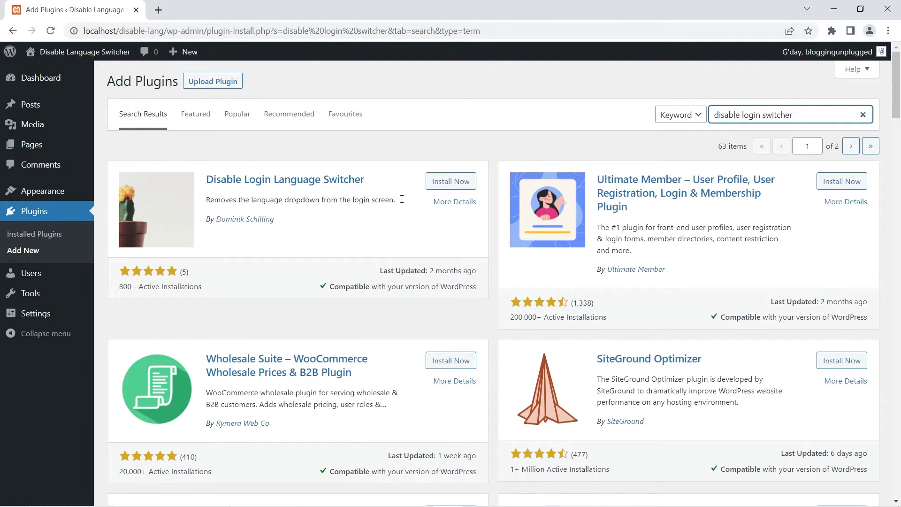
Install and activate the Disable Login Language Switcher plugin, and log out of the site.
click(442, 182)
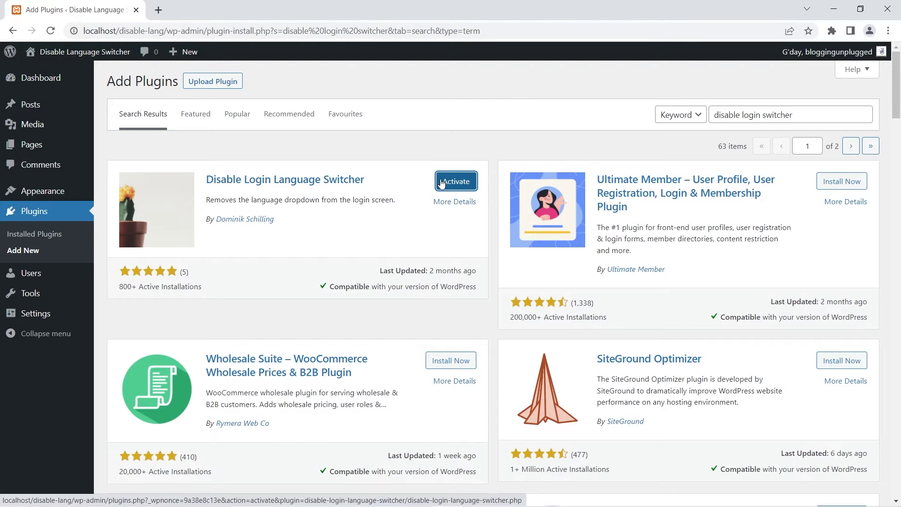
click(441, 182)
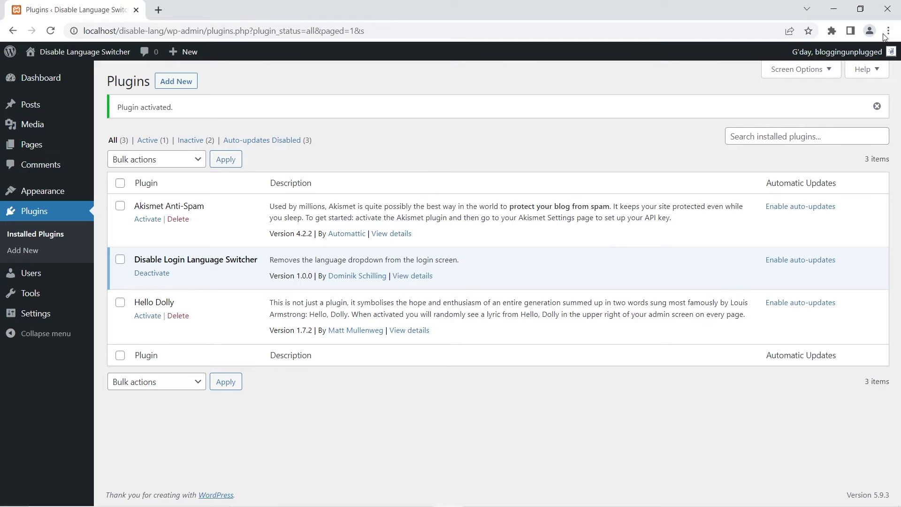
mouse_move(872, 50)
click(821, 112)
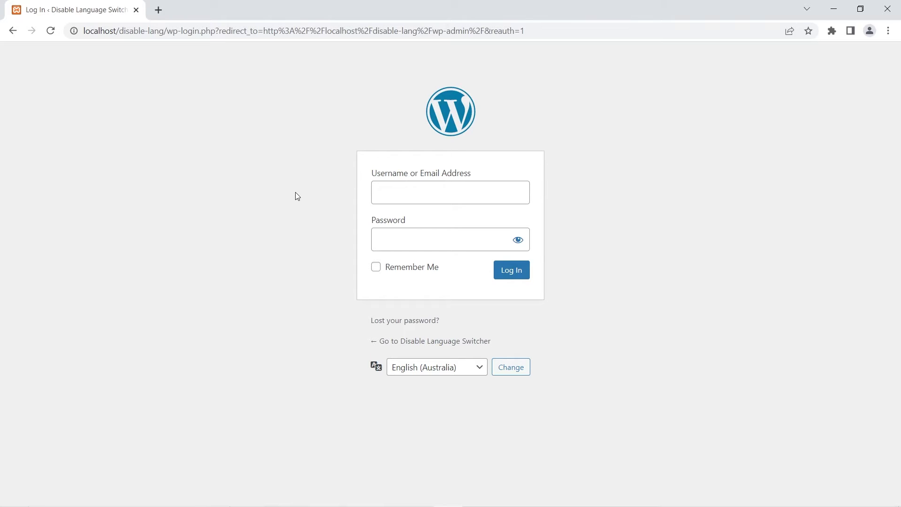
Log in to the site with the account username and password.
click(429, 185)
click(433, 241)
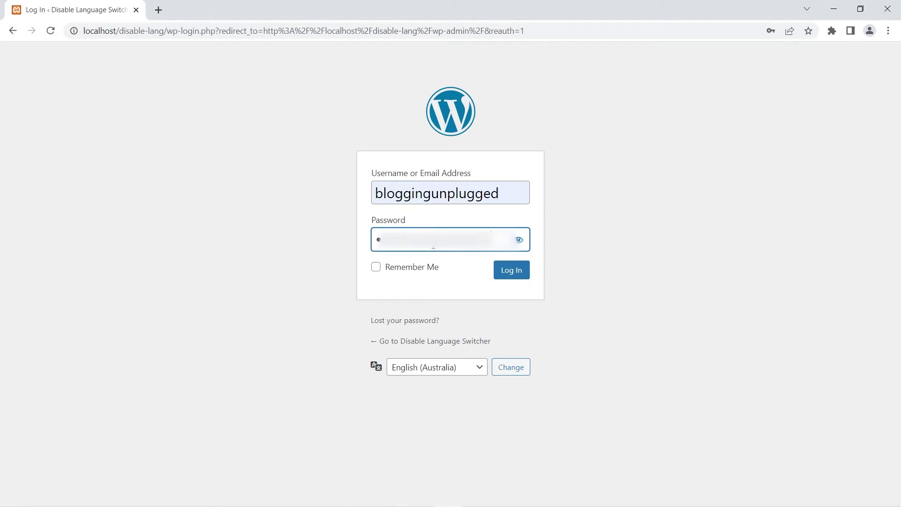
key(Return)
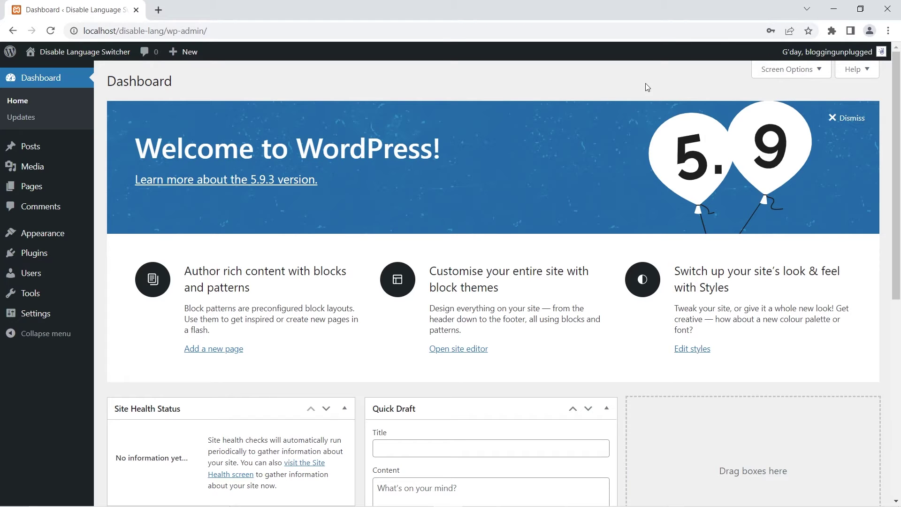
Search the plugins available to add for "disable login language selector".
mouse_move(49, 253)
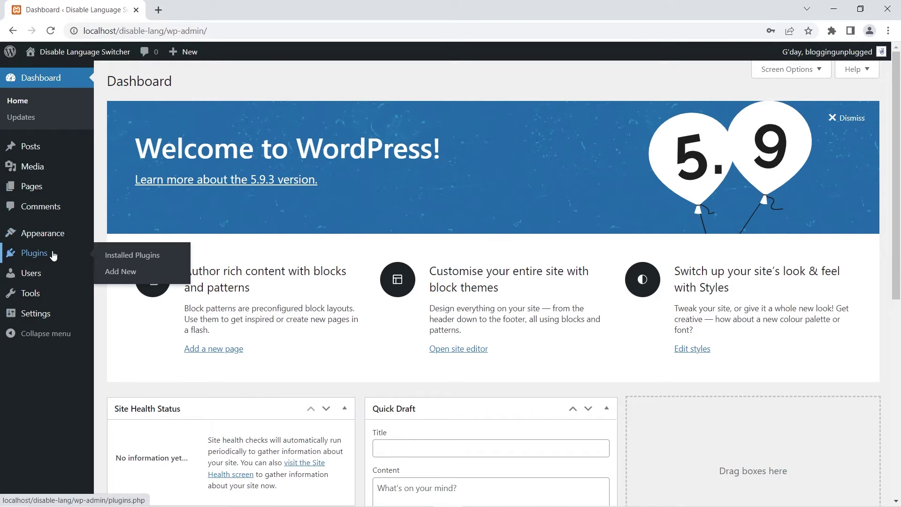
click(120, 271)
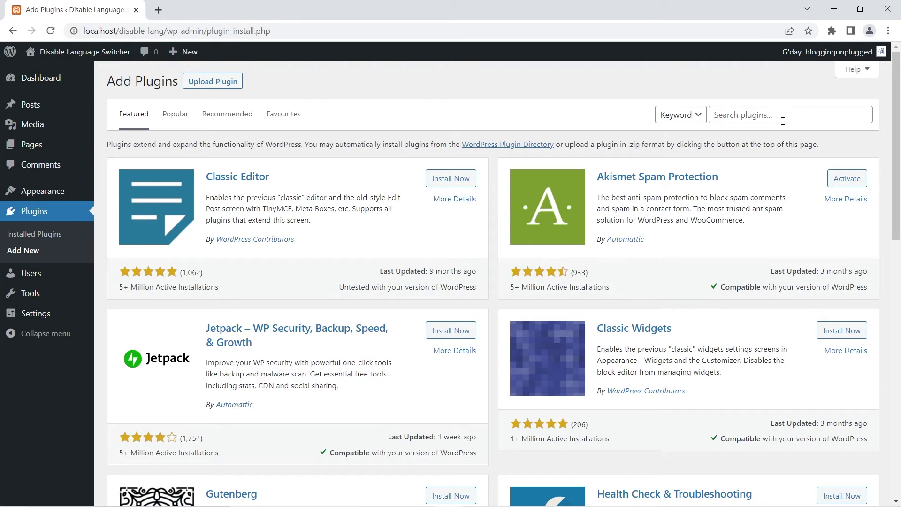
click(783, 120)
text(disable)
key(Down)
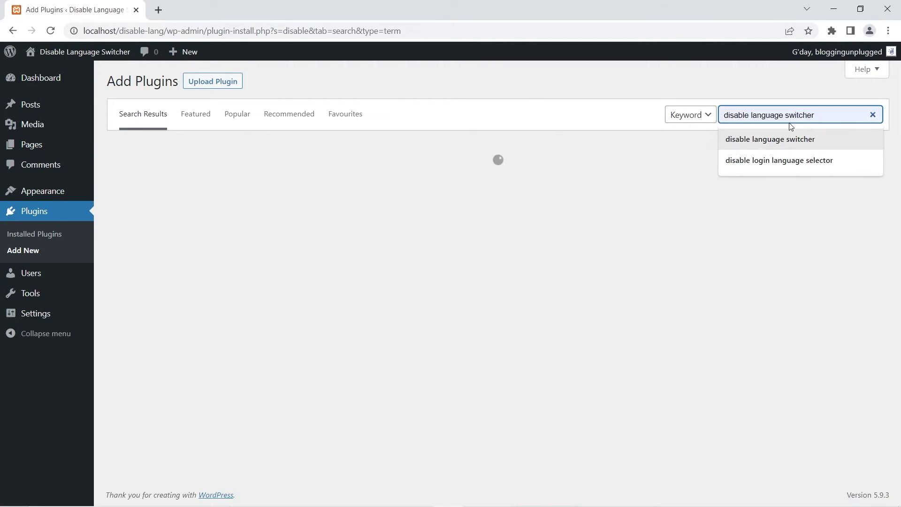
key(Down)
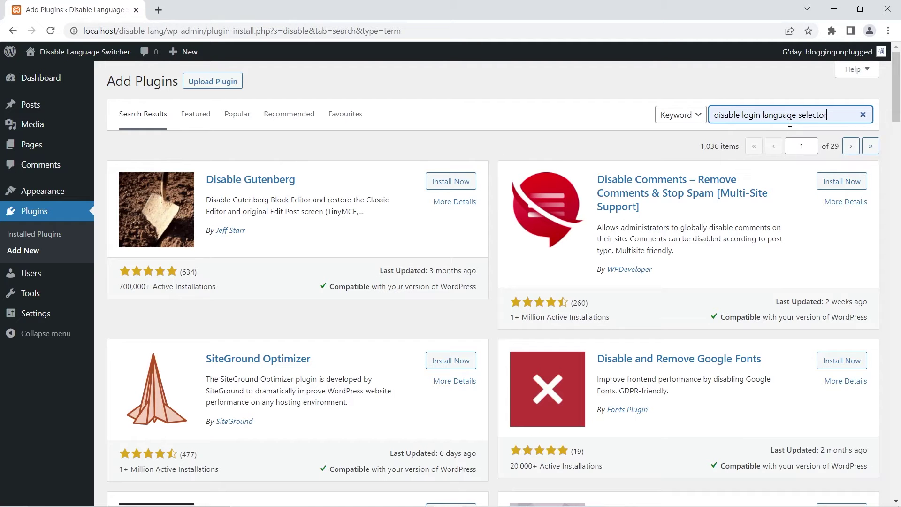
key(Return)
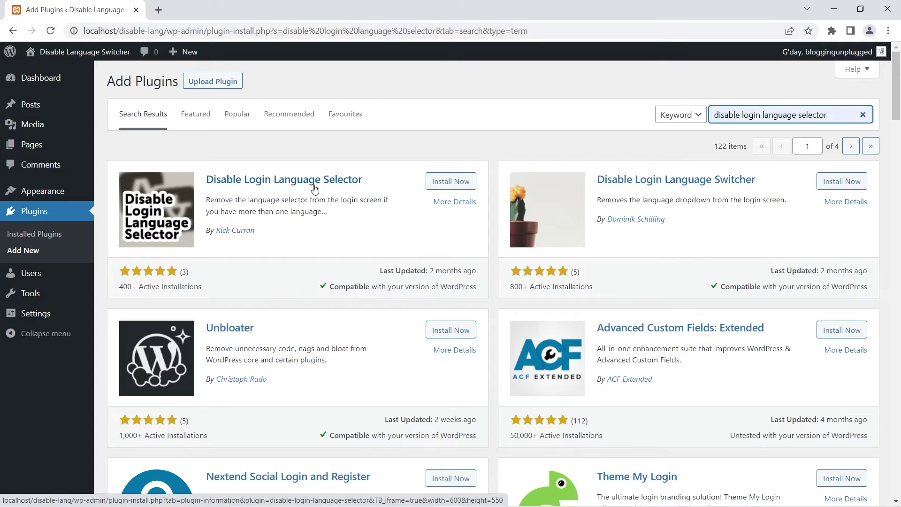
Install and activate the Disable Login Language Selector plugin, and log out of the site.
click(450, 182)
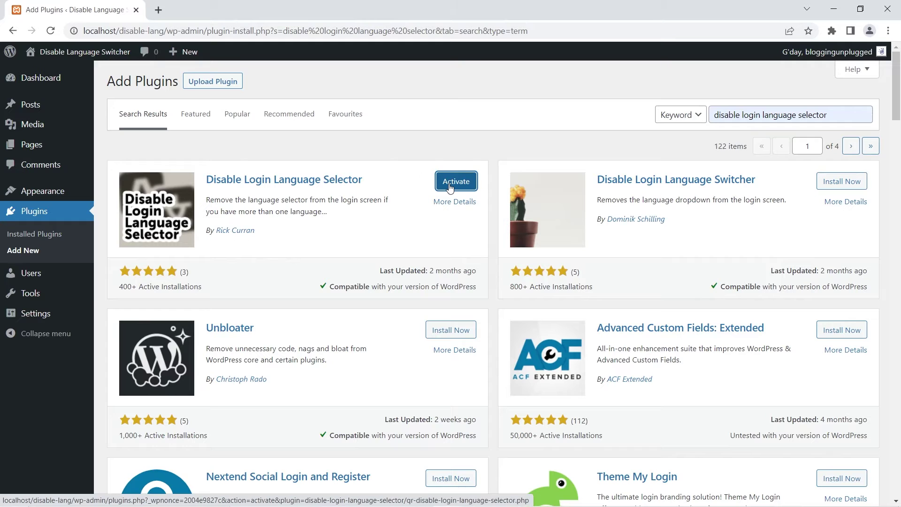
click(450, 186)
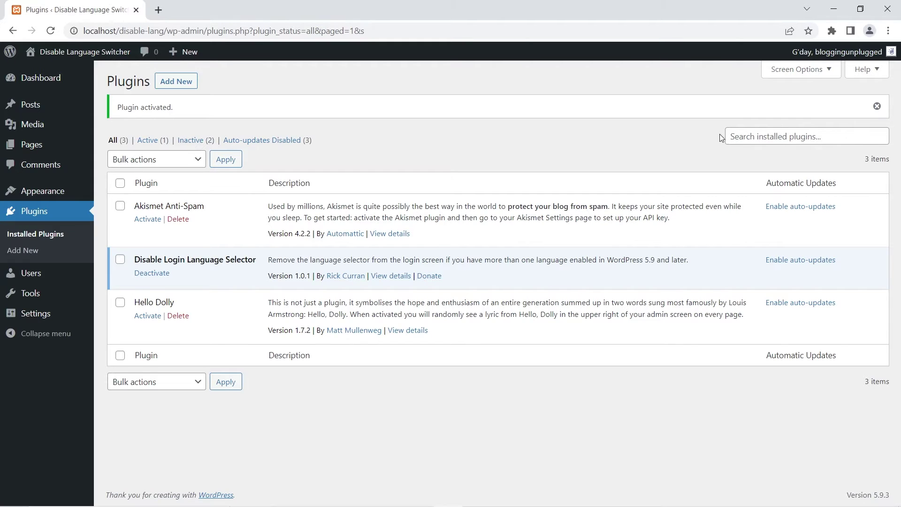
mouse_move(872, 53)
click(826, 113)
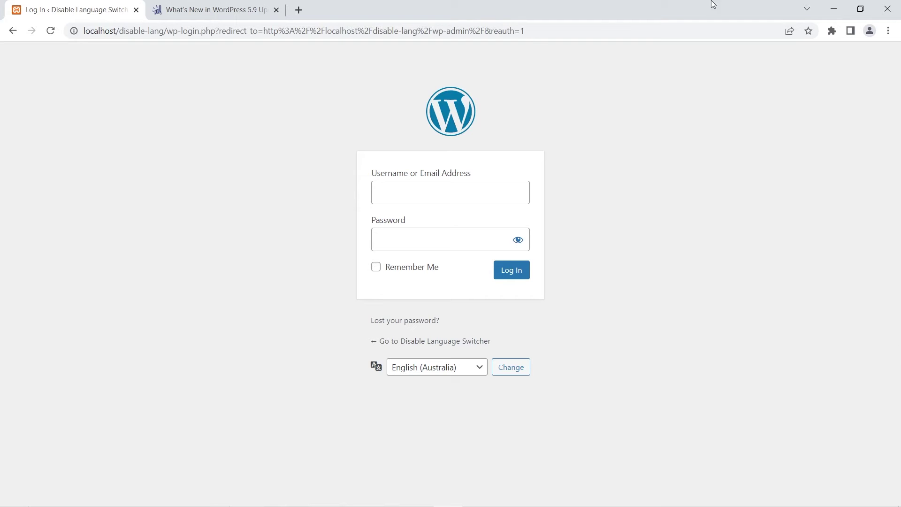
View the language dropdown removal snippet in the WordPress 5.9 article, and log in to the site with the saved account password.
click(227, 6)
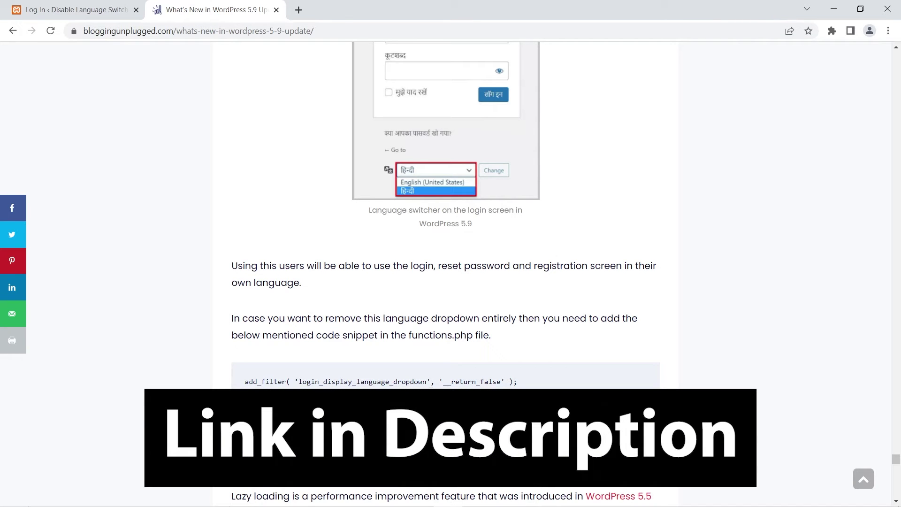
click(101, 7)
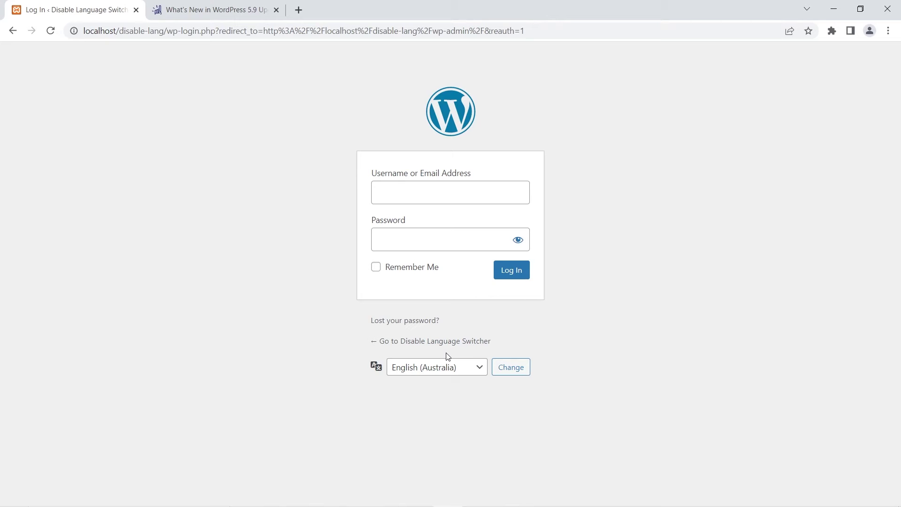
click(418, 237)
key(Return)
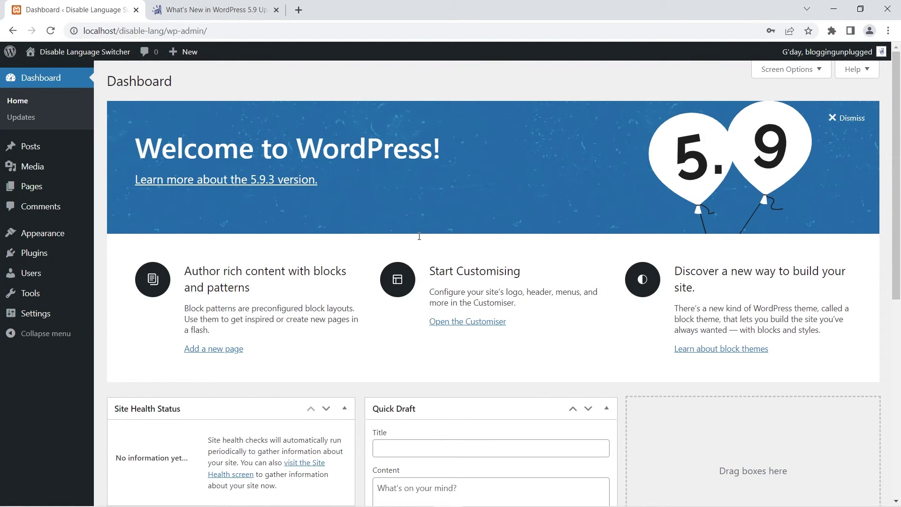
Open the Kadence Child theme's functions.php in the Theme File Editor.
mouse_move(39, 235)
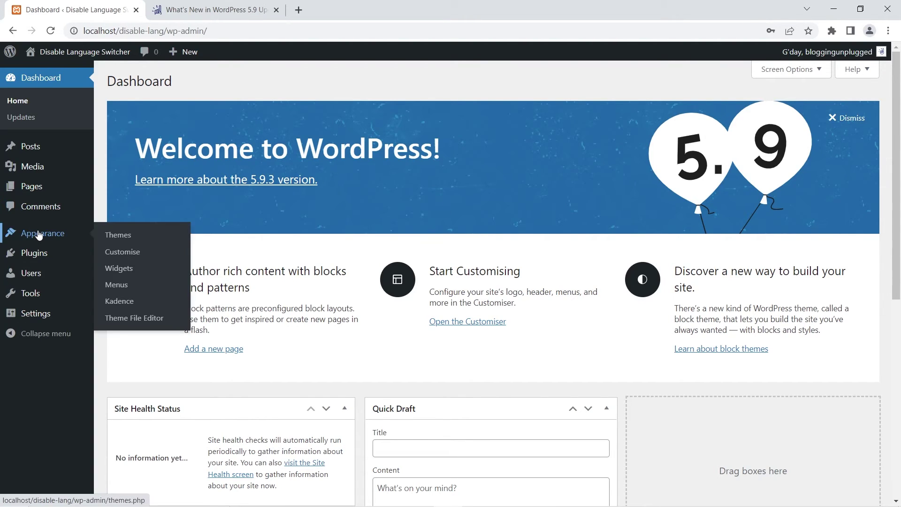
click(163, 323)
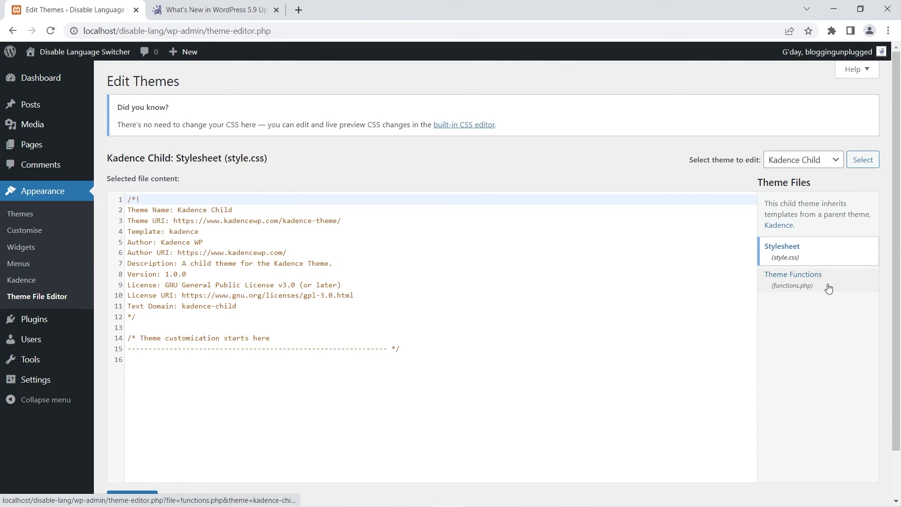
click(829, 288)
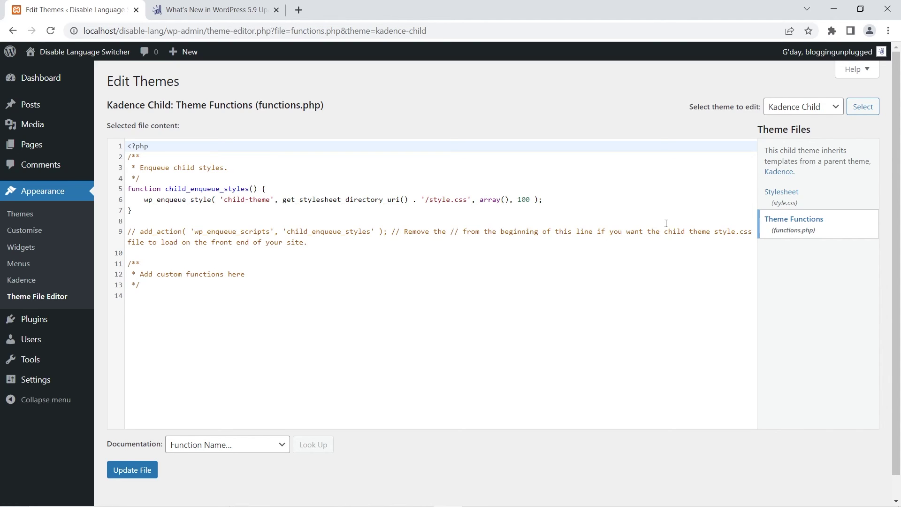
Copy the snippet add_filter( 'login_display_language_dropdown', '__return_false' ); from the WordPress 5.9 article into line 14 of functions.php.
click(134, 297)
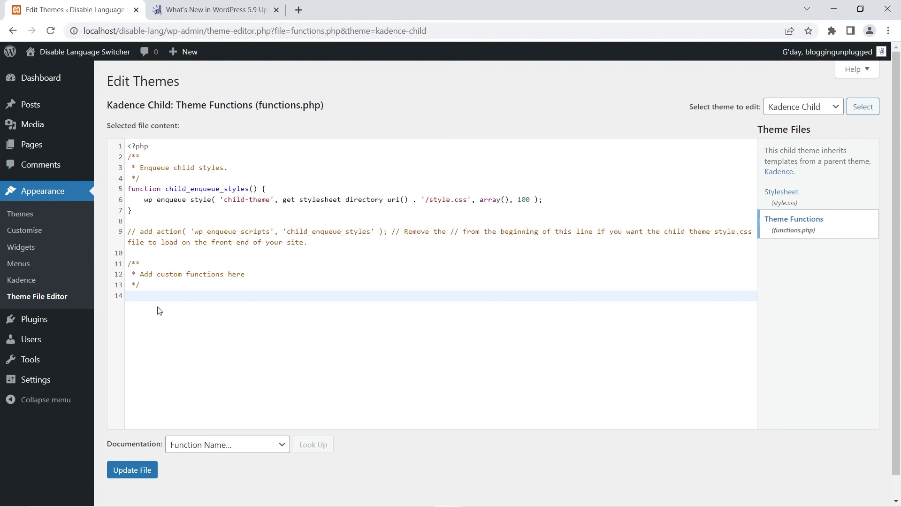
click(216, 5)
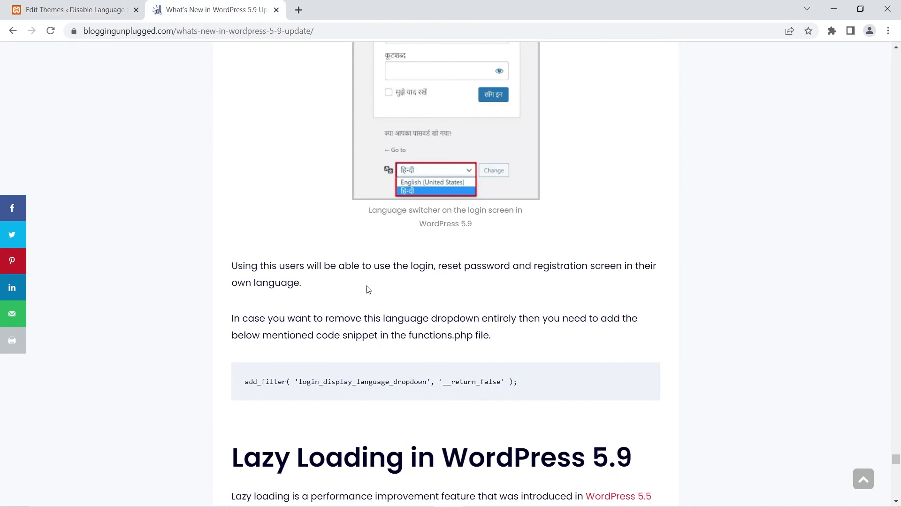
triple_click(373, 381)
key(ctrl+c)
click(105, 6)
key(ctrl+v)
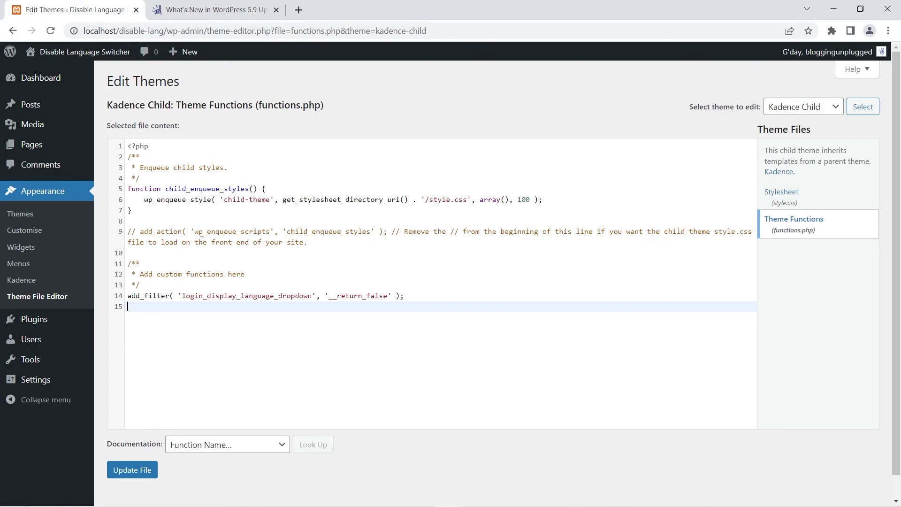
Save the edited functions.php file and log out of the site to check the login screen.
click(133, 473)
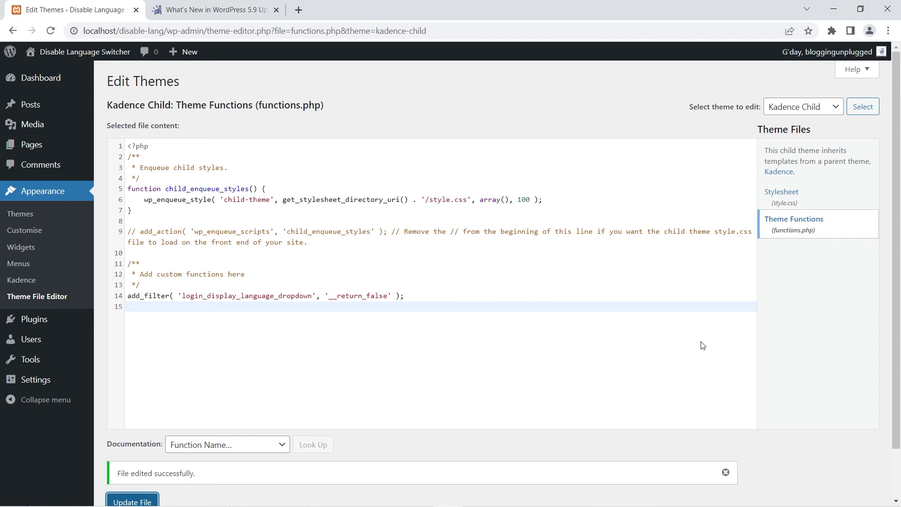
mouse_move(836, 52)
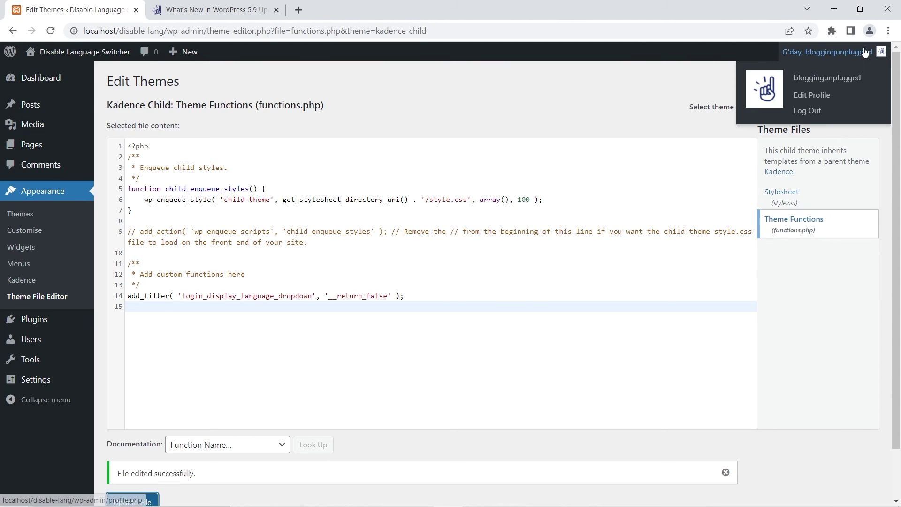
click(800, 111)
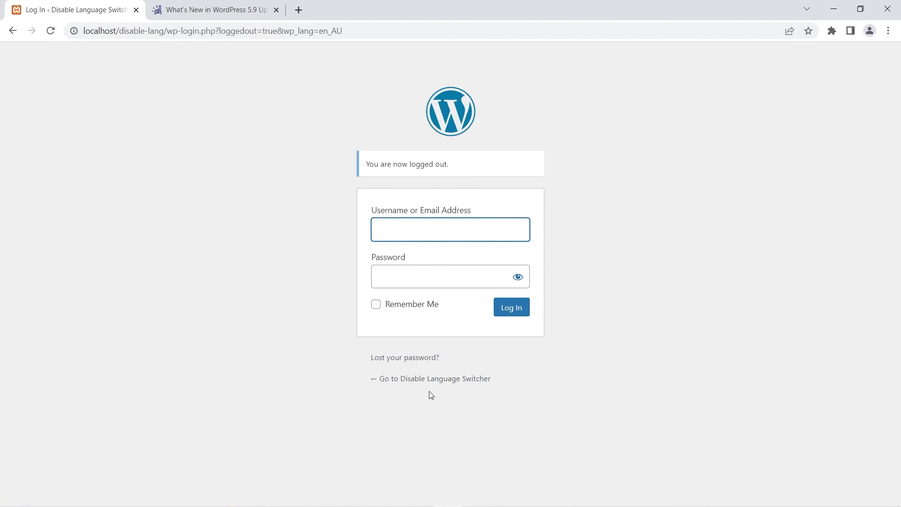